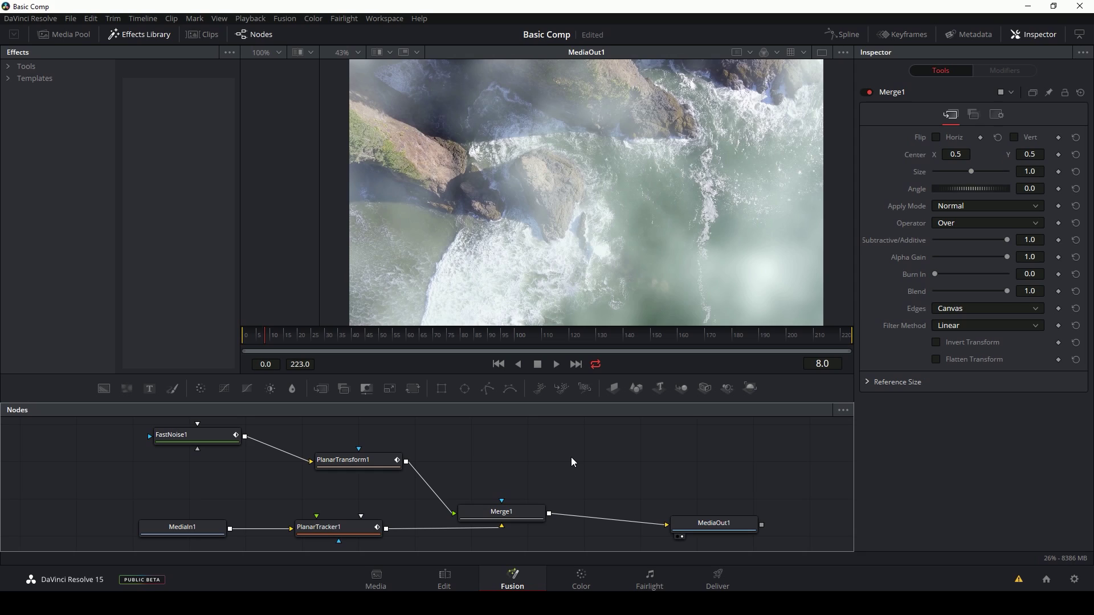
# Move the MediaOut1 node so it sits level with Merge1 in the node graph.
pyautogui.moveTo(714, 523); pyautogui.dragTo(699, 511)
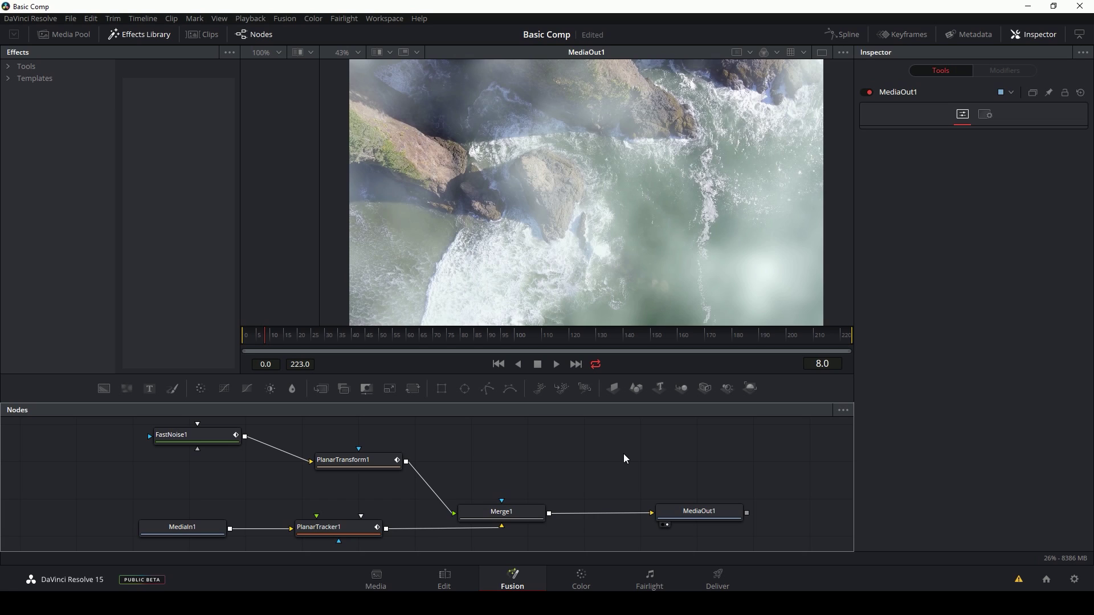
pyautogui.moveTo(264, 336); pyautogui.dragTo(326, 342)
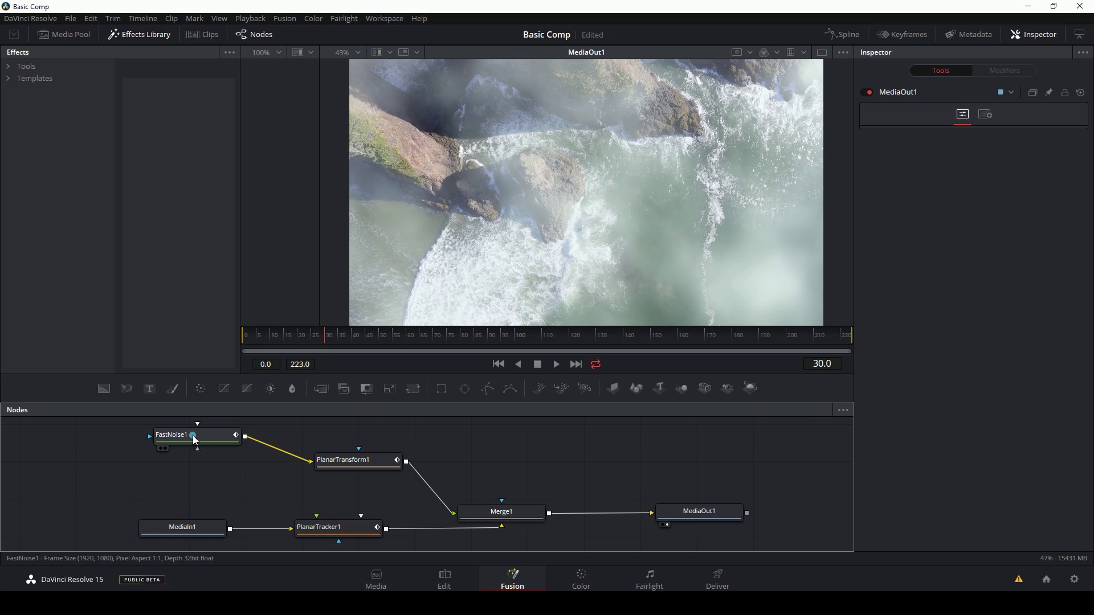
pyautogui.moveTo(193, 435); pyautogui.dragTo(467, 227)
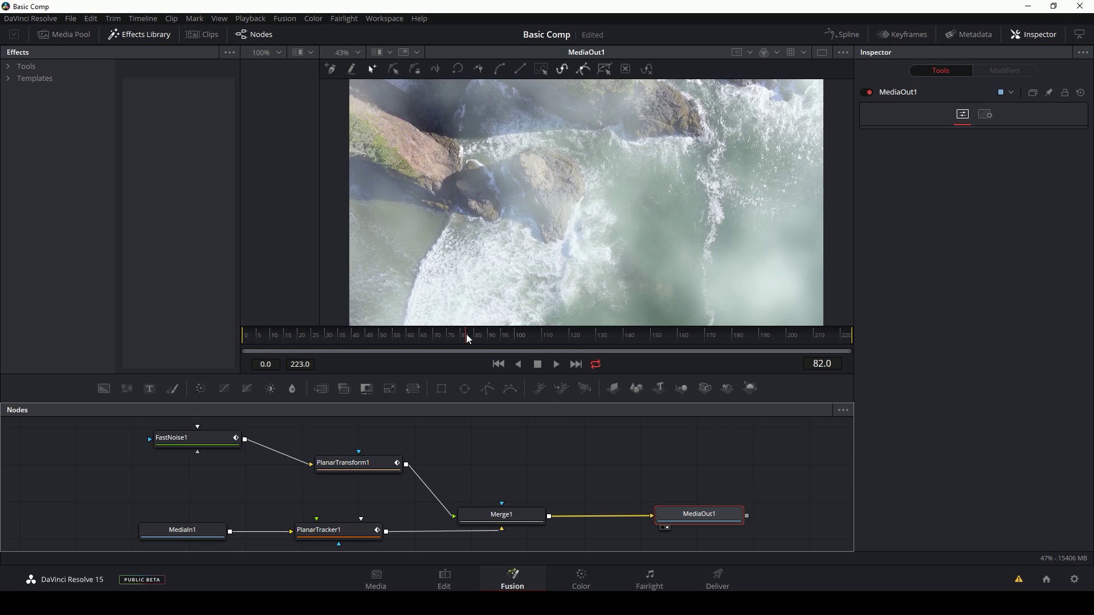
pyautogui.moveTo(469, 337); pyautogui.dragTo(593, 342)
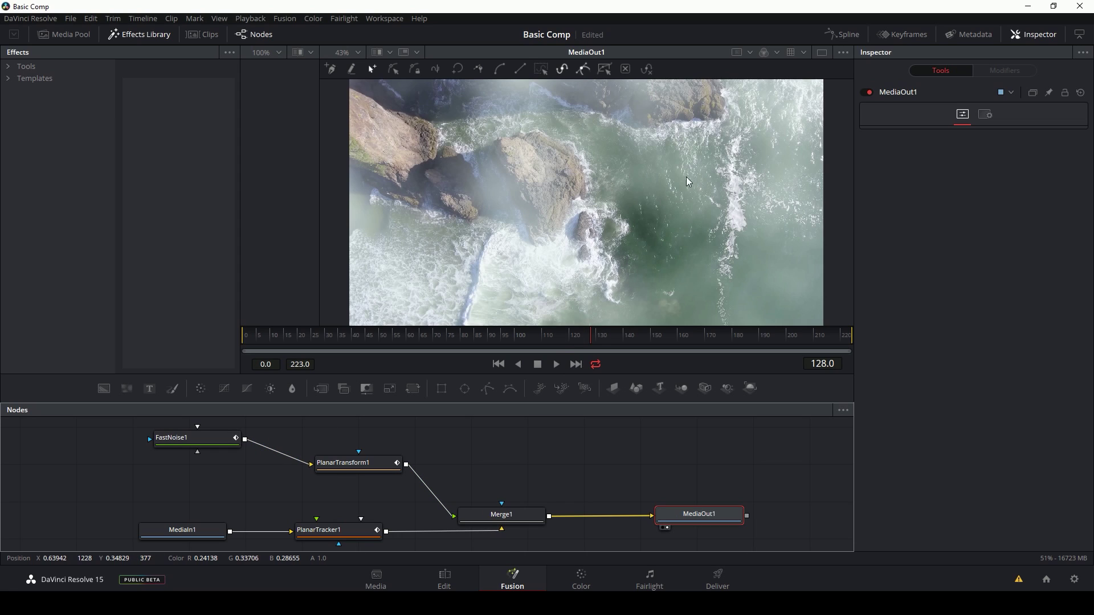
# Select Merge1, test its Blend slider in the Inspector, and return the playhead to frame 0.
pyautogui.moveTo(512, 516); pyautogui.dragTo(534, 505)
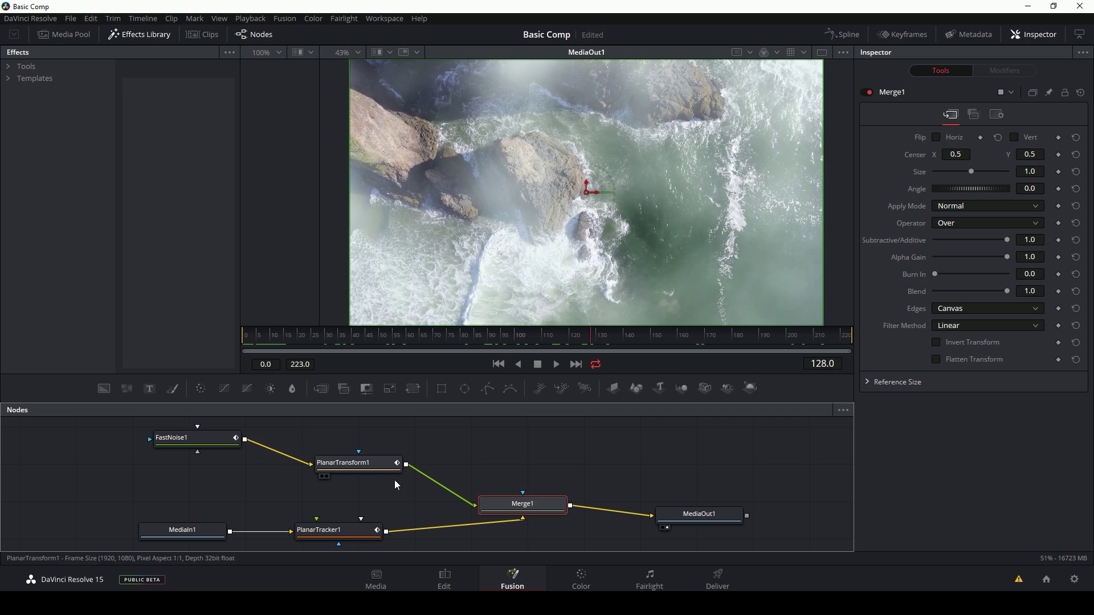
pyautogui.moveTo(487, 520)
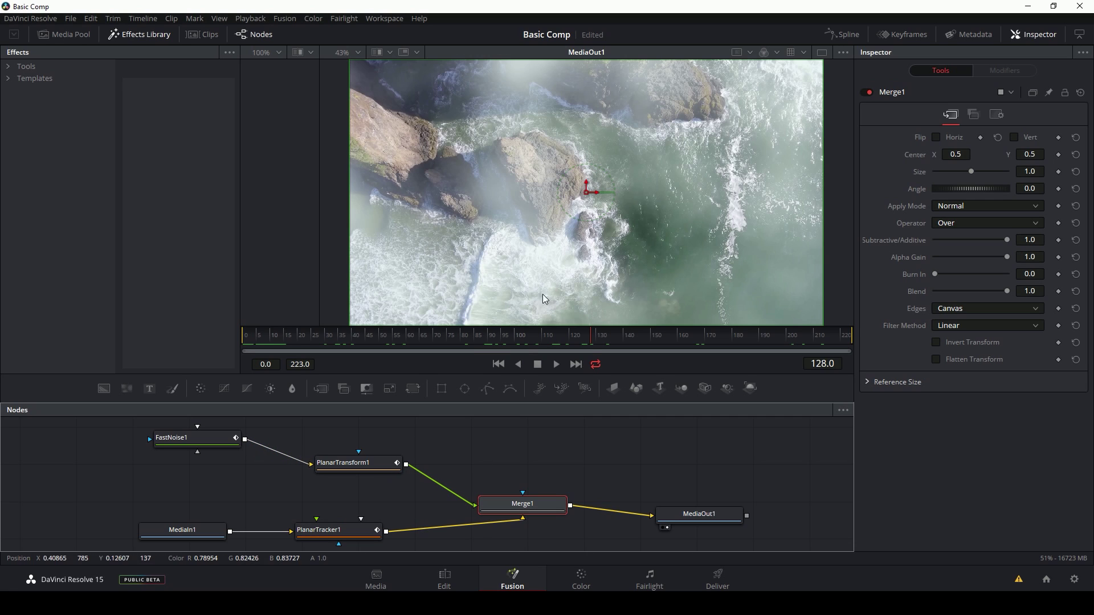
pyautogui.press('Left')
pyautogui.press('Left')
pyautogui.press('Left')
pyautogui.press('Left')
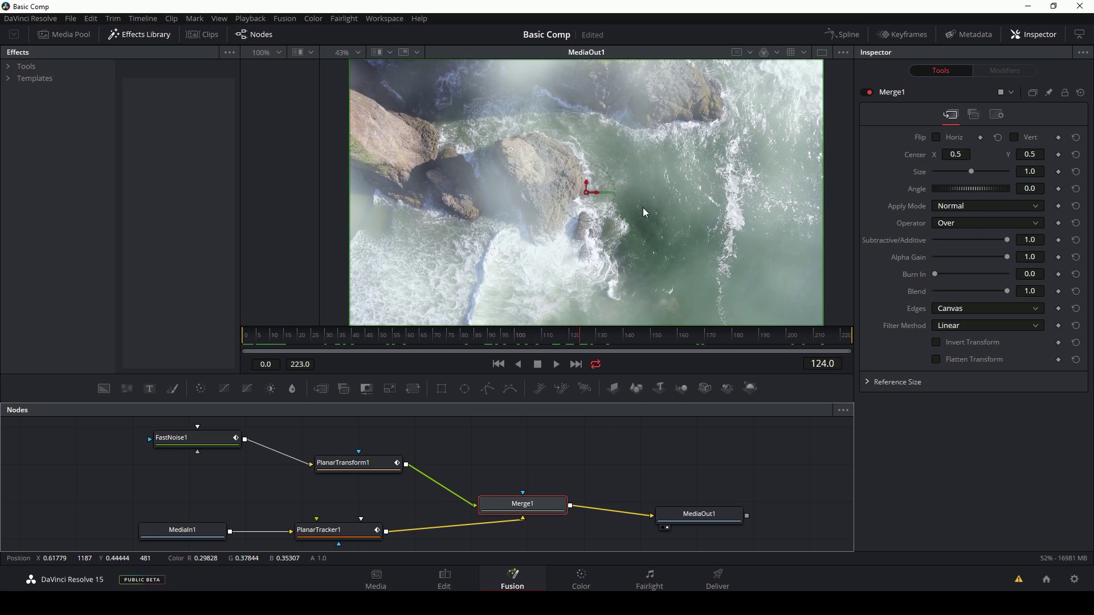
pyautogui.moveTo(1005, 291)
pyautogui.mouseDown()
pyautogui.moveTo(894, 287)
pyautogui.moveTo(1011, 291)
pyautogui.mouseUp()
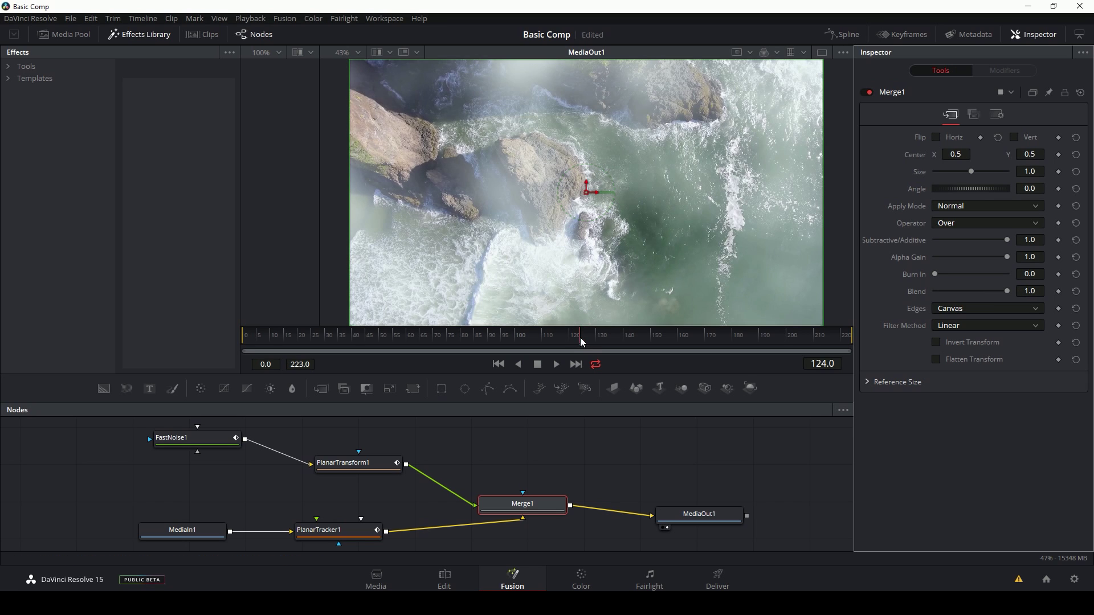
pyautogui.moveTo(580, 337); pyautogui.dragTo(239, 336)
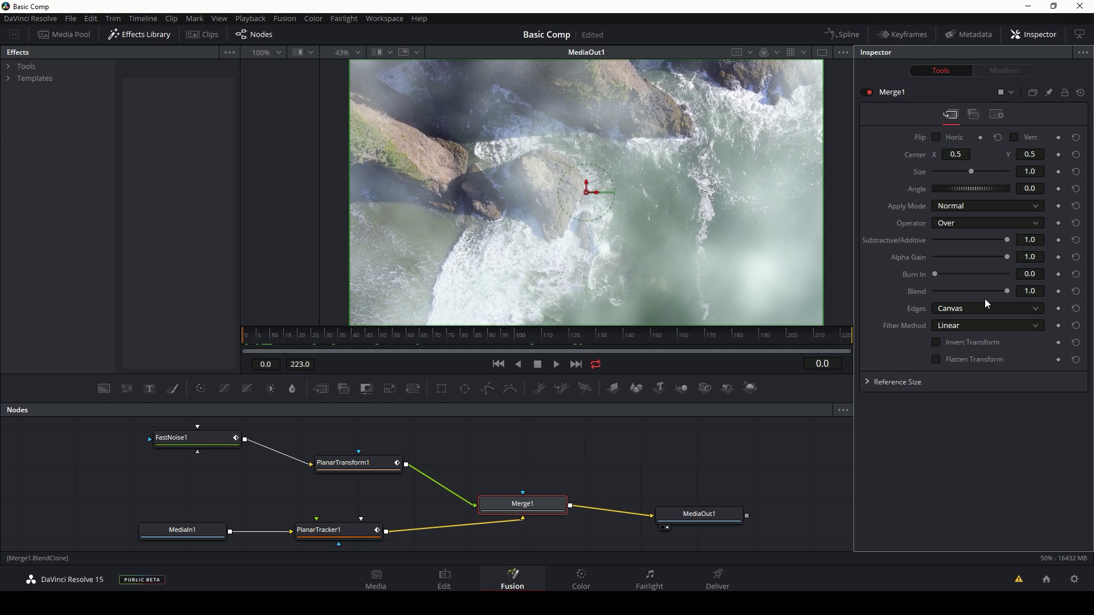
# Keyframe Merge1's Blend at 1.0 on frame 0 and 0.0 on frame 140, then scrub back to check.
pyautogui.click(1059, 291)
pyautogui.moveTo(308, 342); pyautogui.dragTo(624, 342)
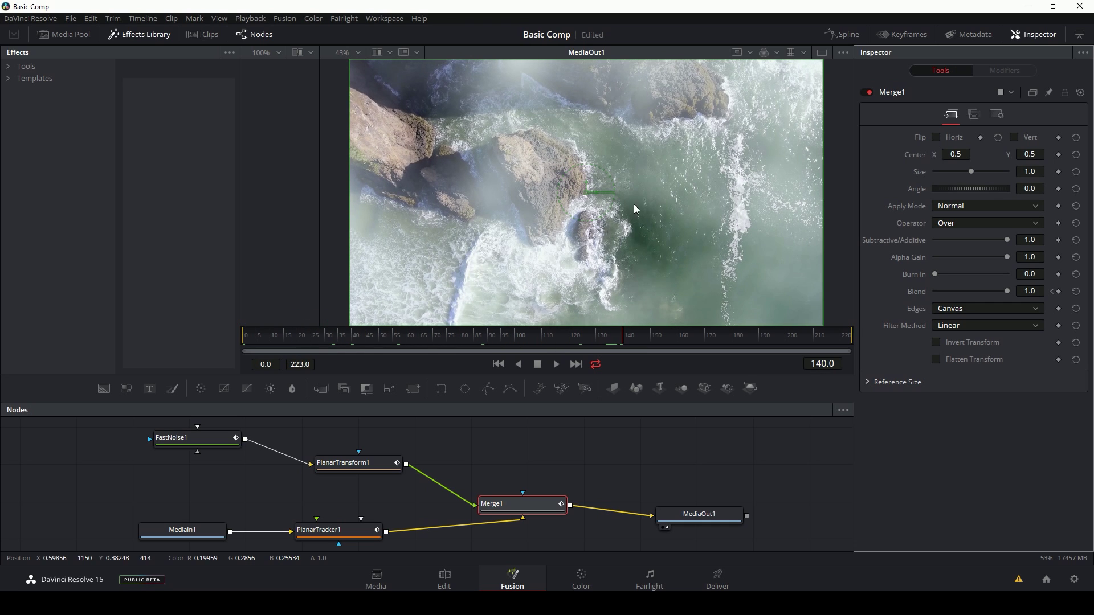
pyautogui.moveTo(1002, 291); pyautogui.dragTo(922, 291)
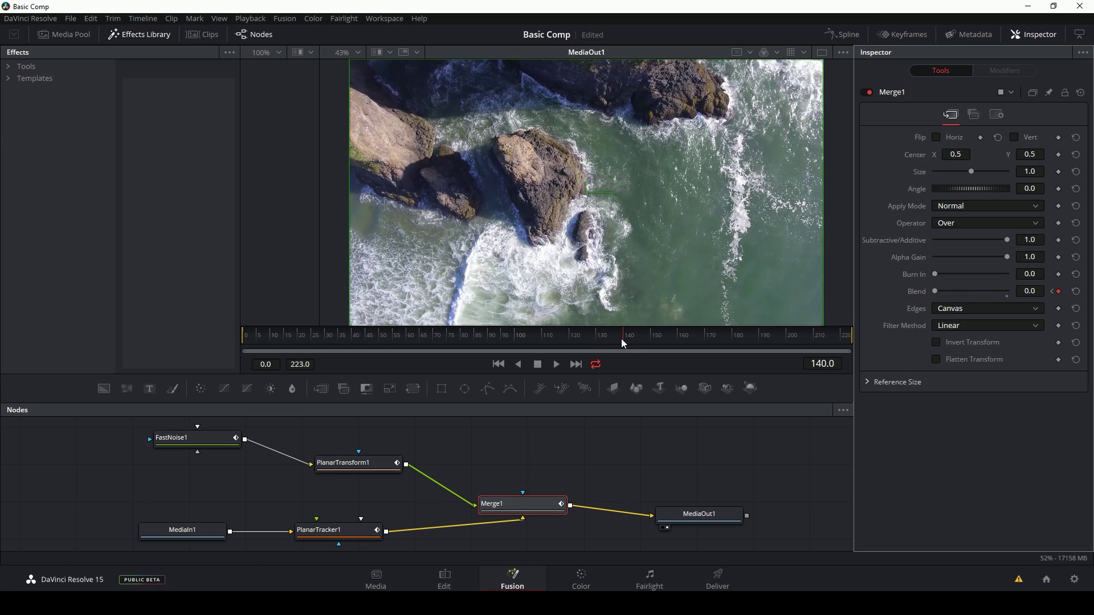
pyautogui.press('Left')
pyautogui.press('Left')
pyautogui.press('Left')
pyautogui.press('Left')
pyautogui.press('Left')
pyautogui.press('Left')
pyautogui.press('Left')
pyautogui.press('Left')
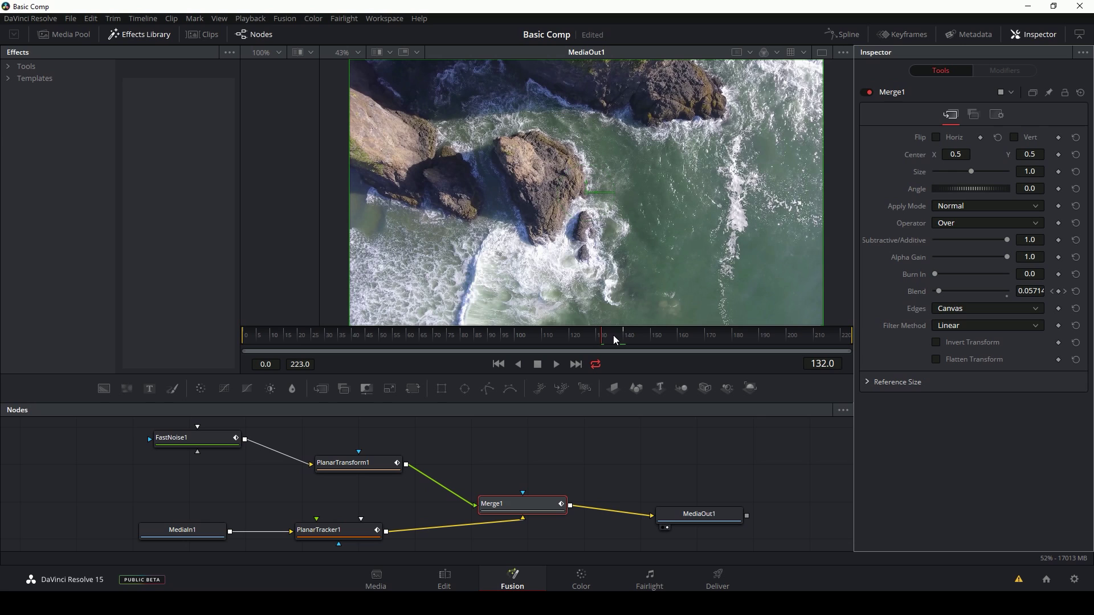
pyautogui.moveTo(601, 336)
pyautogui.mouseDown()
pyautogui.moveTo(242, 342)
pyautogui.moveTo(606, 347)
pyautogui.mouseUp()
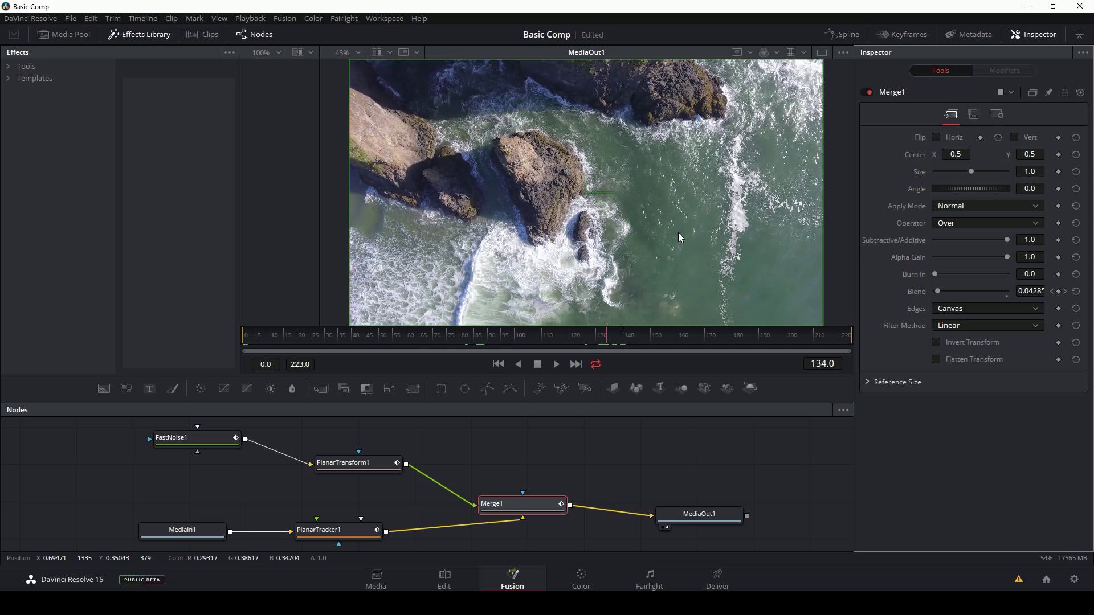
# Shift Merge1's two Blend keyframes to new frames in the Keyframes editor.
pyautogui.click(901, 35)
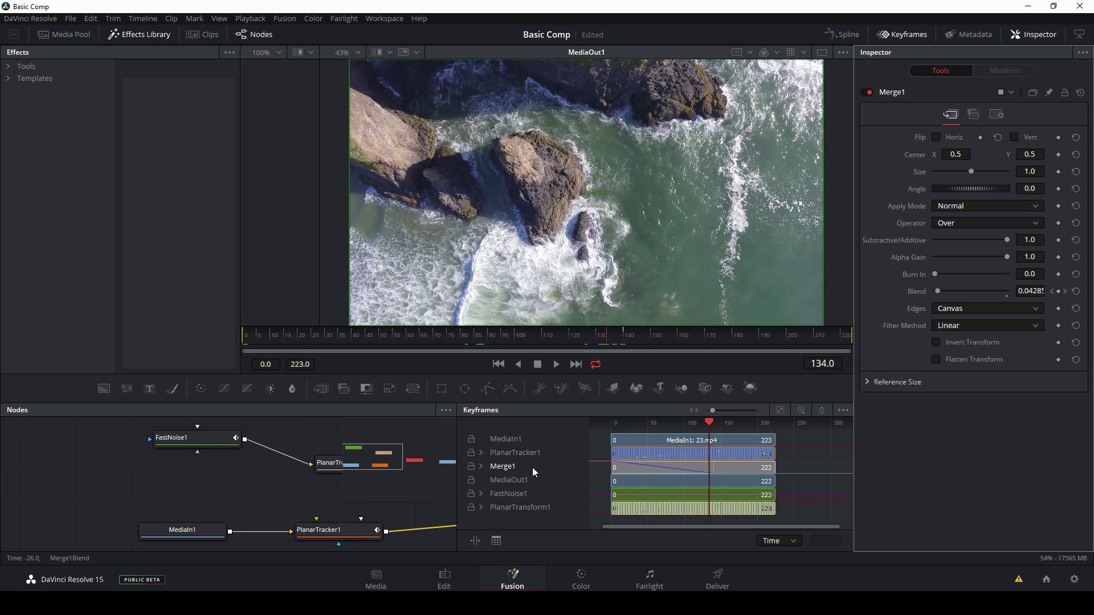
pyautogui.click(481, 466)
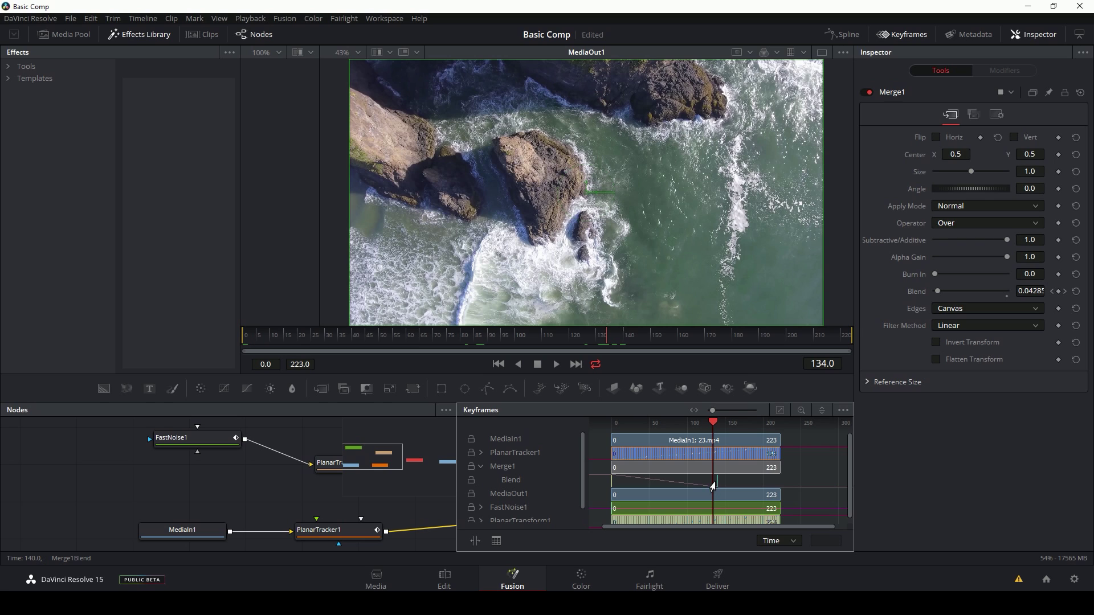
pyautogui.moveTo(612, 480)
pyautogui.mouseDown()
pyautogui.moveTo(677, 485)
pyautogui.moveTo(627, 484)
pyautogui.mouseUp()
pyautogui.moveTo(747, 487)
pyautogui.mouseDown()
pyautogui.moveTo(707, 487)
pyautogui.moveTo(729, 482)
pyautogui.mouseUp()
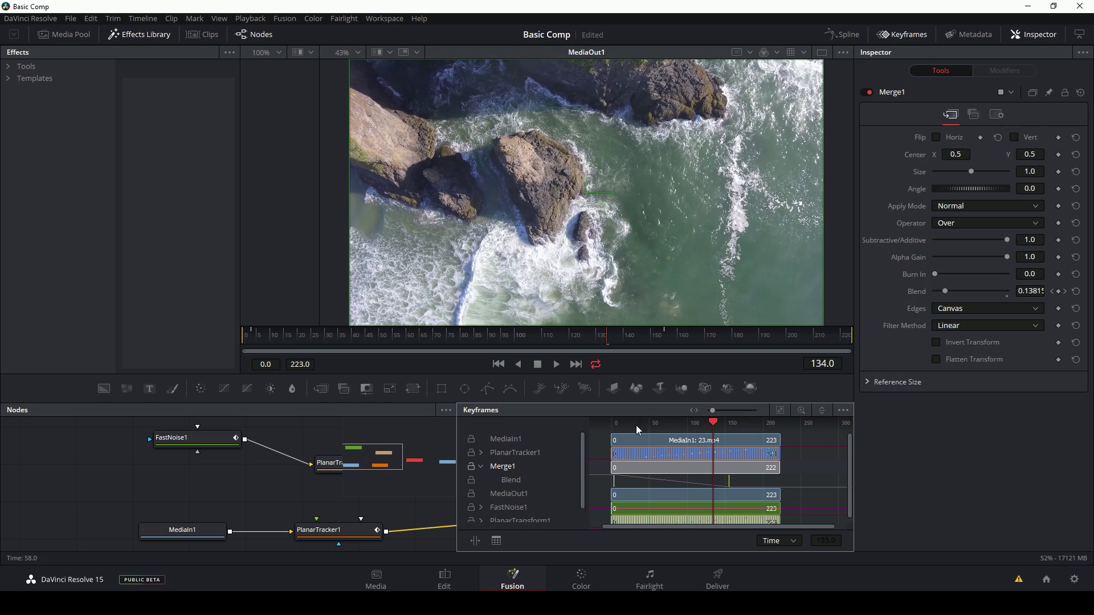
pyautogui.moveTo(626, 483)
pyautogui.mouseDown()
pyautogui.moveTo(611, 484)
pyautogui.moveTo(635, 483)
pyautogui.mouseUp()
pyautogui.moveTo(633, 423); pyautogui.dragTo(689, 436)
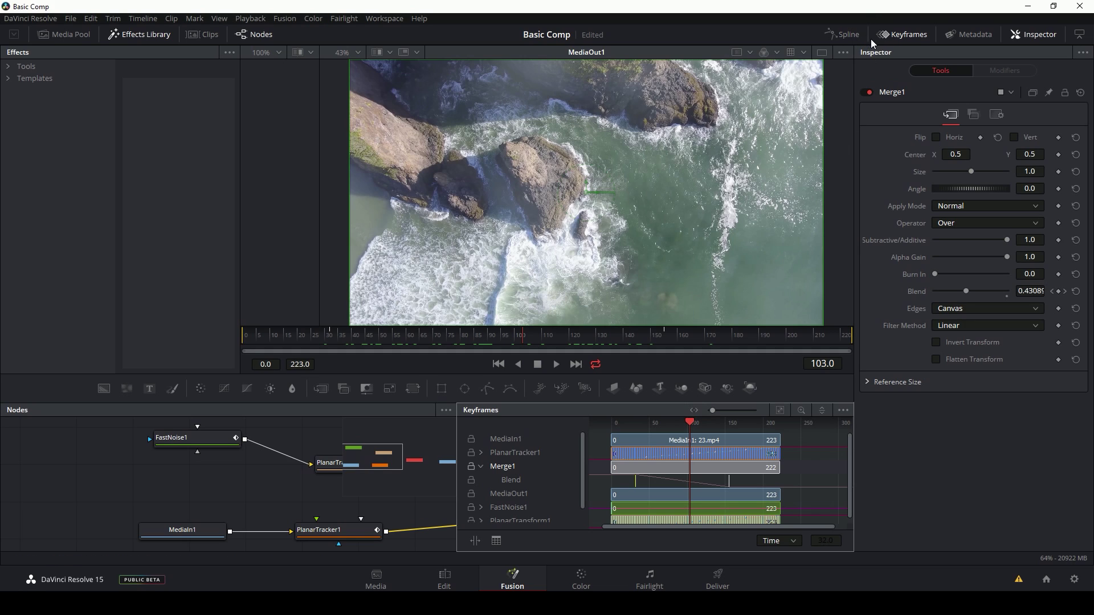
# Show the Spline editor, enlarge its panel and zoom to fit the whole Blend curve.
pyautogui.click(838, 35)
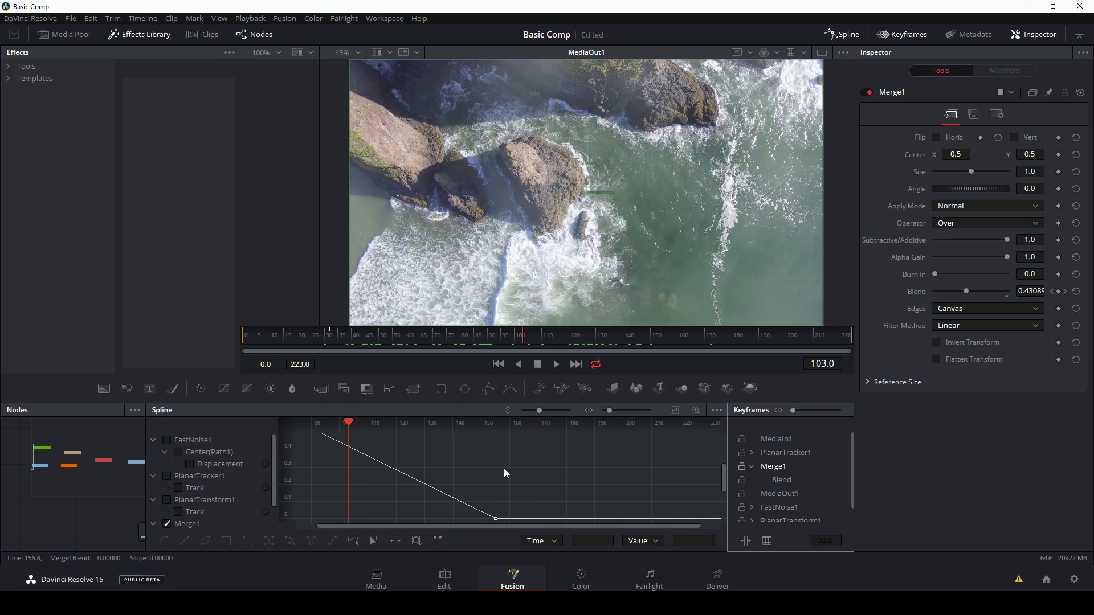
pyautogui.moveTo(452, 401); pyautogui.dragTo(448, 302)
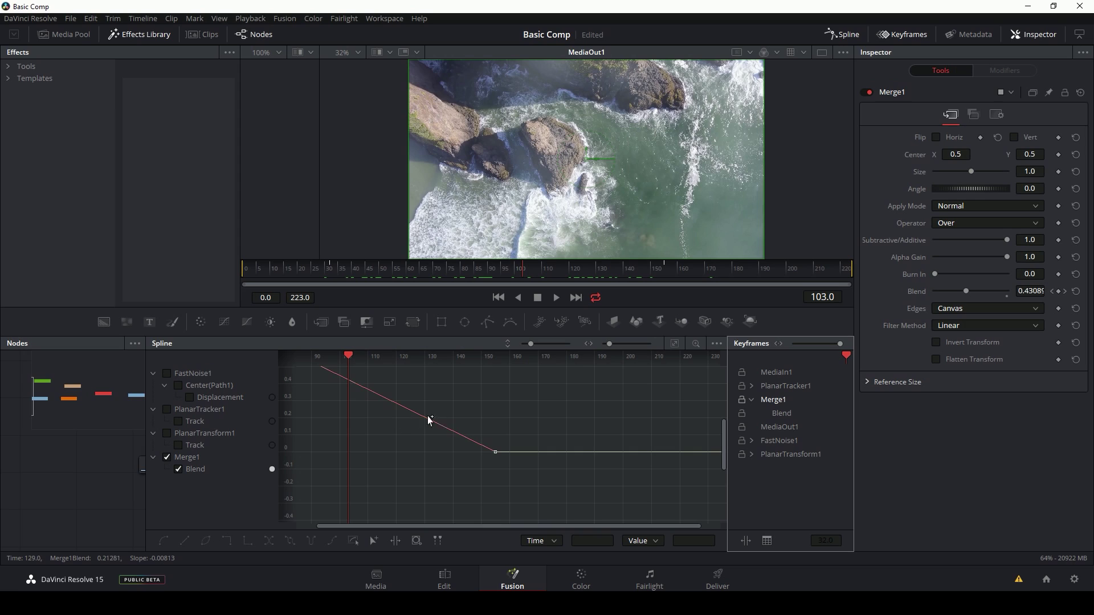
pyautogui.click(673, 344)
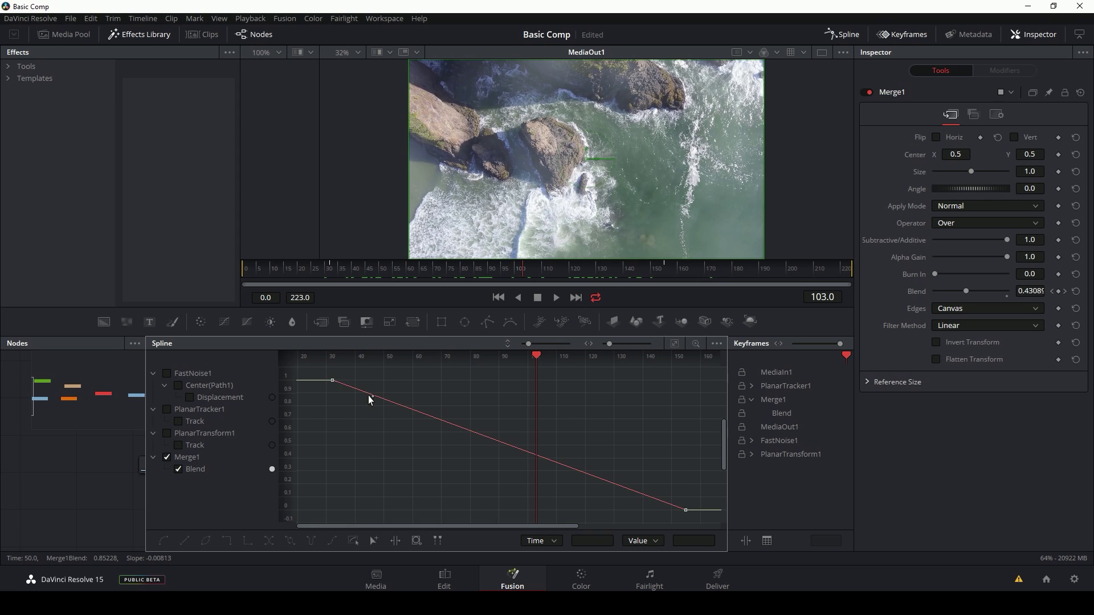
pyautogui.moveTo(537, 357); pyautogui.dragTo(667, 376)
# Add midpoints on the Blend curve, moving one to frame 104 at value 0.648.
pyautogui.click(405, 408)
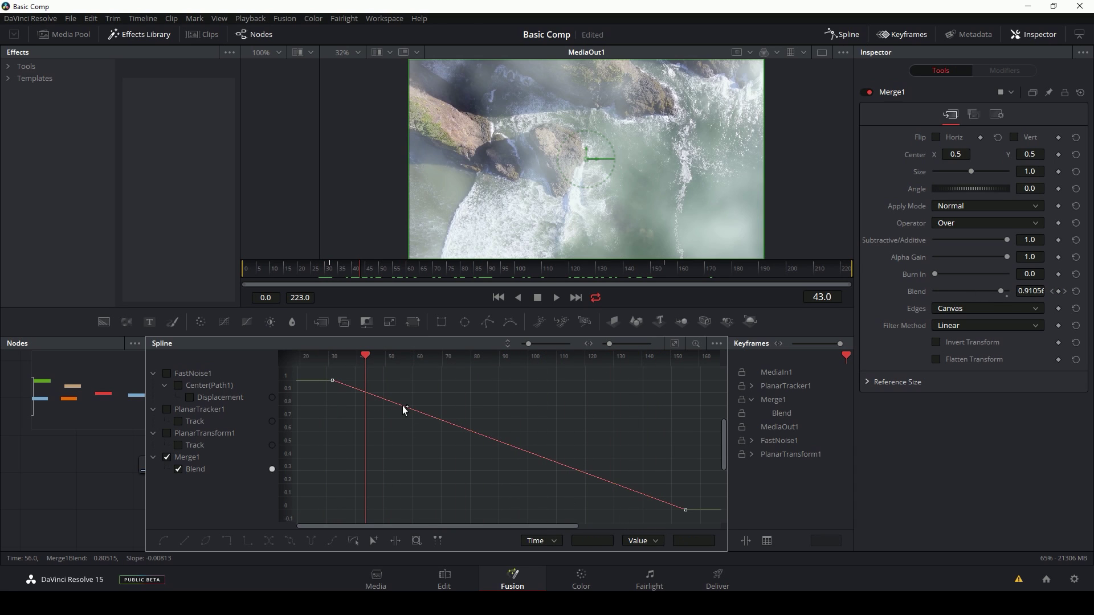
pyautogui.moveTo(489, 437); pyautogui.dragTo(484, 414)
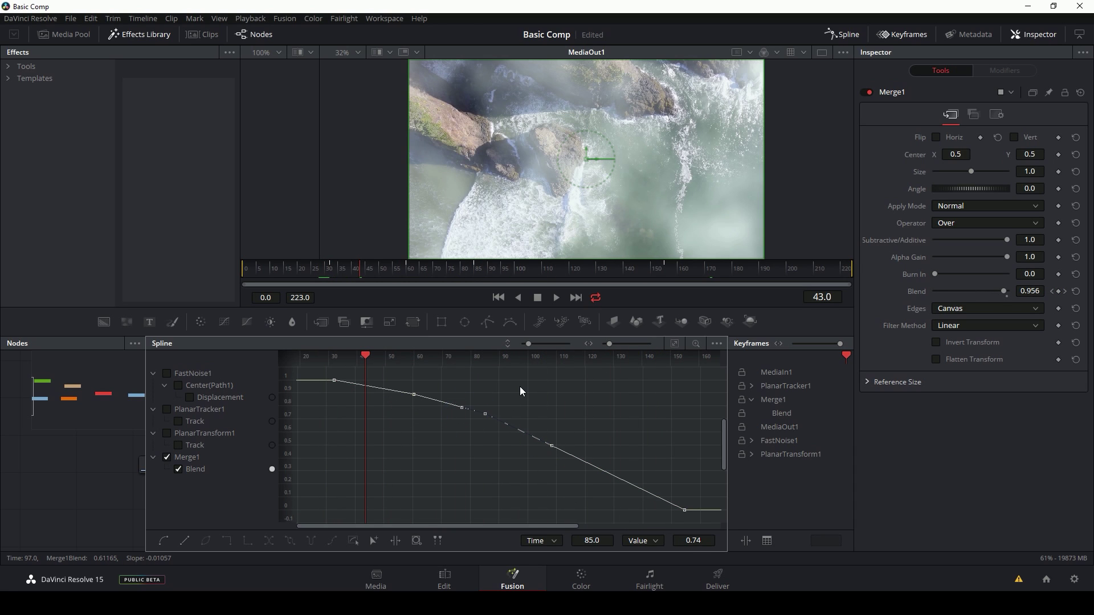
pyautogui.hotkey('ctrl', 'z')
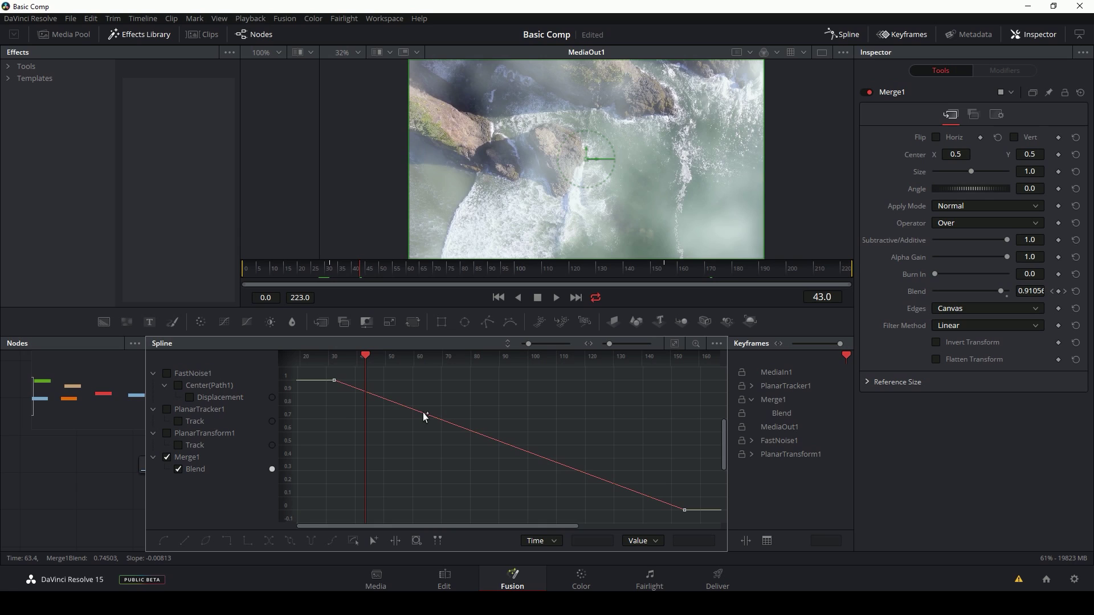
pyautogui.click(423, 413)
pyautogui.click(518, 449)
pyautogui.moveTo(517, 449); pyautogui.dragTo(538, 427)
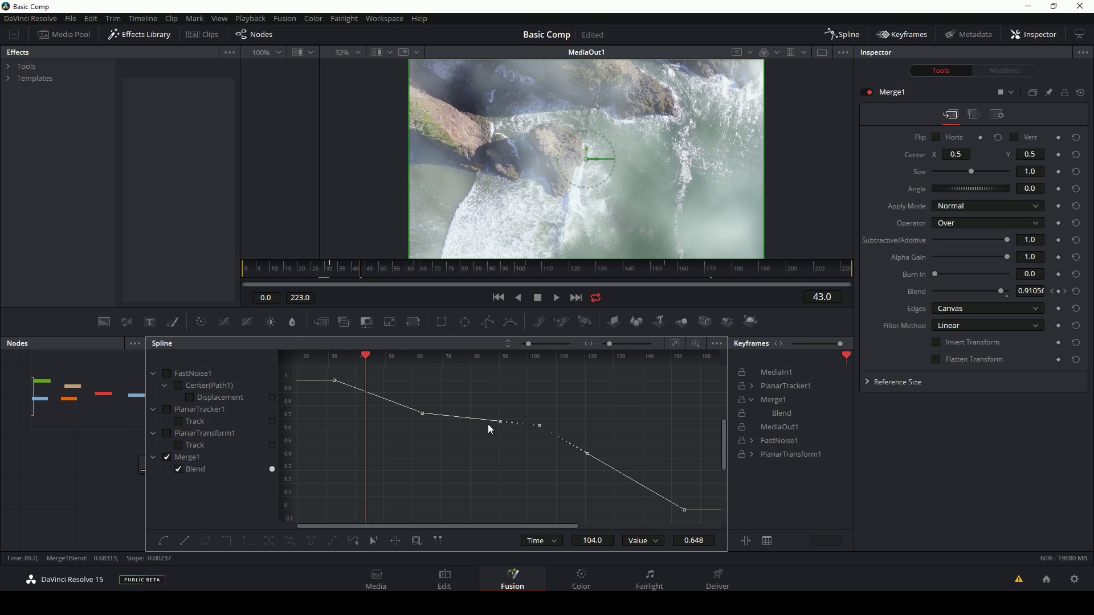
# Smooth the Blend keyframes at frames 32 and 155 with Shift+S, then preview the eased fade.
pyautogui.hotkey('ctrl', 'z')
pyautogui.hotkey('ctrl', 'z')
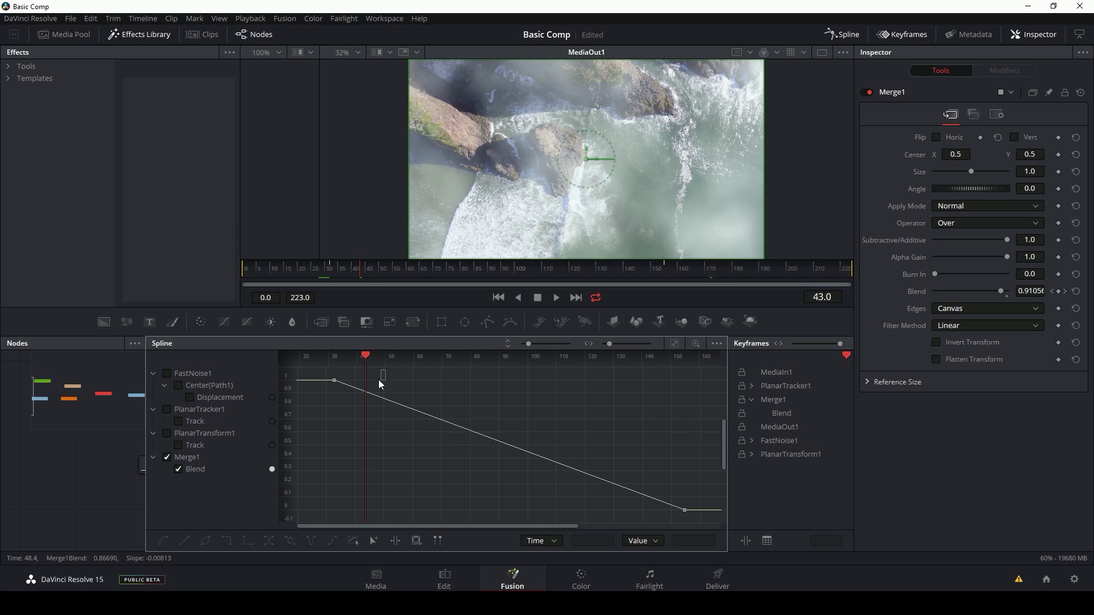
pyautogui.moveTo(379, 379); pyautogui.dragTo(322, 392)
pyautogui.hotkey('ctrl', 'z')
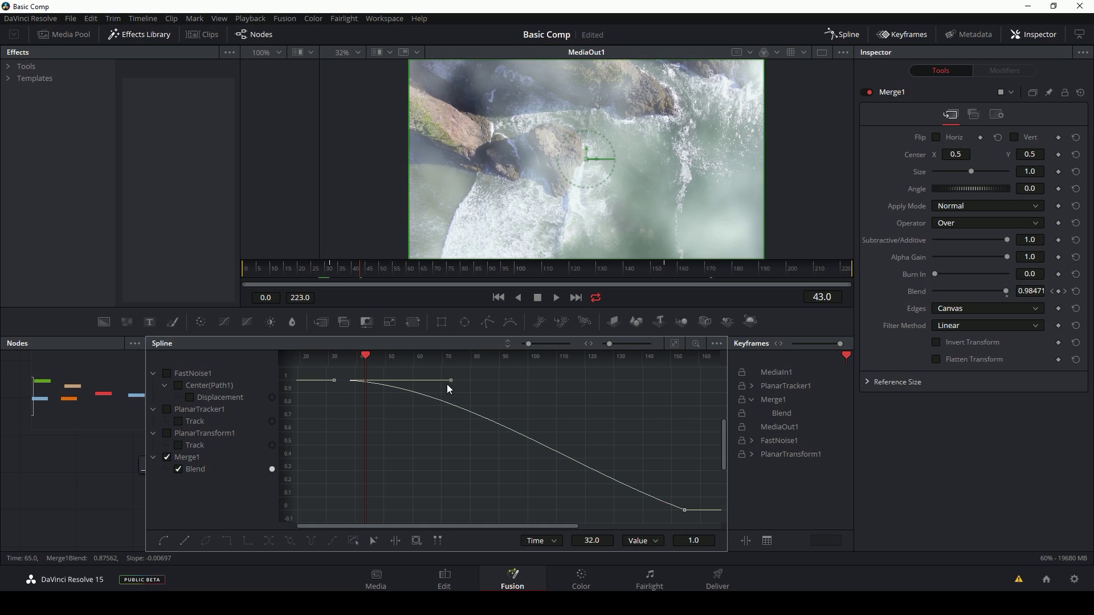
pyautogui.moveTo(641, 473); pyautogui.dragTo(693, 527)
pyautogui.hotkey('shift', 's')
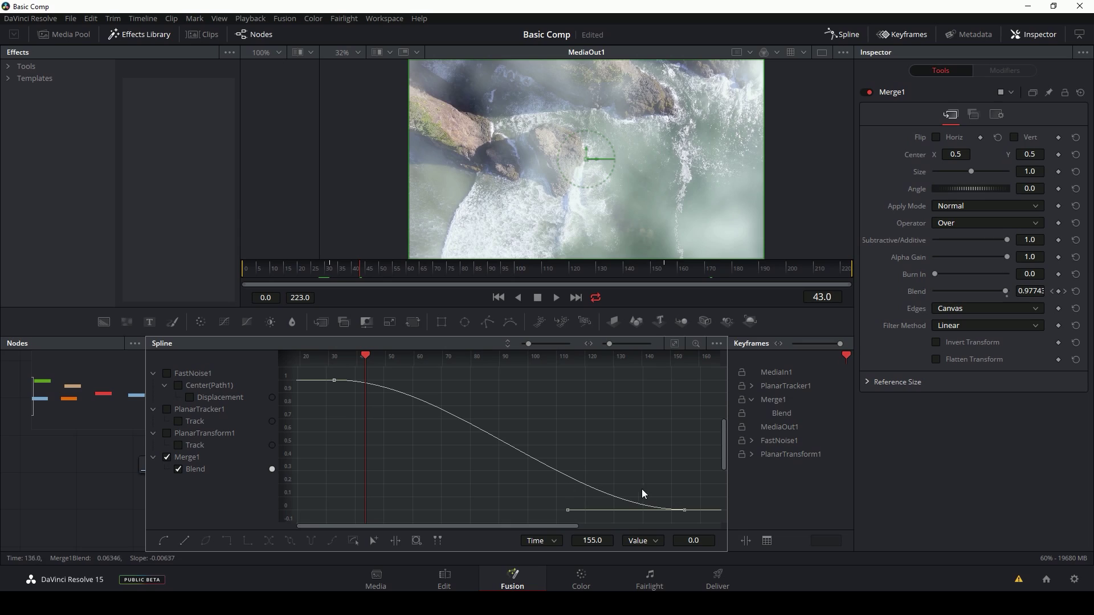
pyautogui.moveTo(365, 356); pyautogui.dragTo(328, 356)
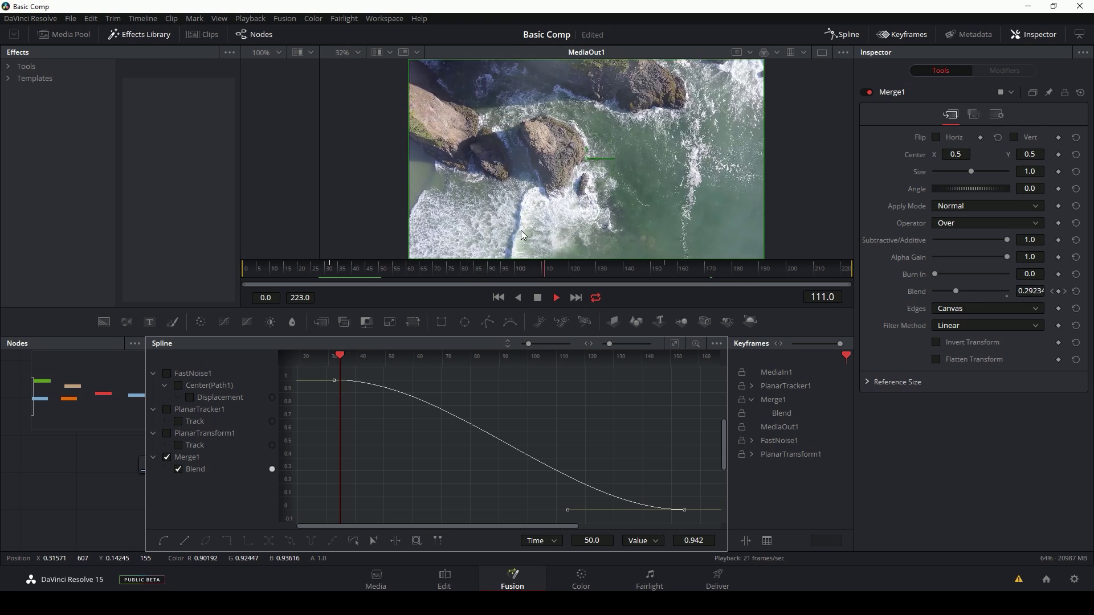
pyautogui.press('space')
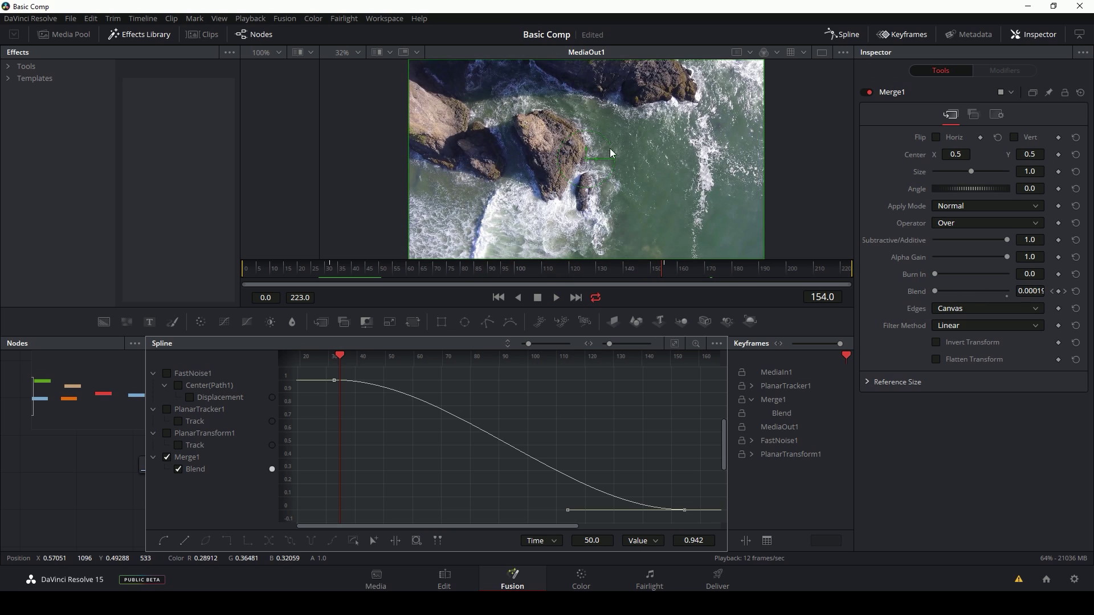
# Hide the Spline editor and play the fade from about frame 67, then replay from frame 35.
pyautogui.click(547, 448)
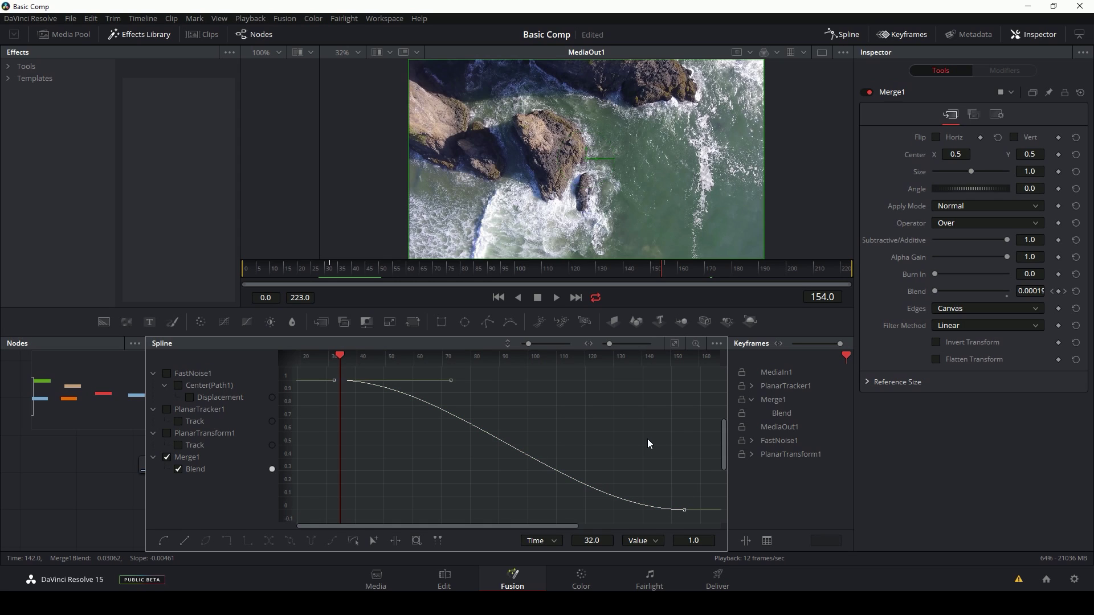
pyautogui.click(842, 35)
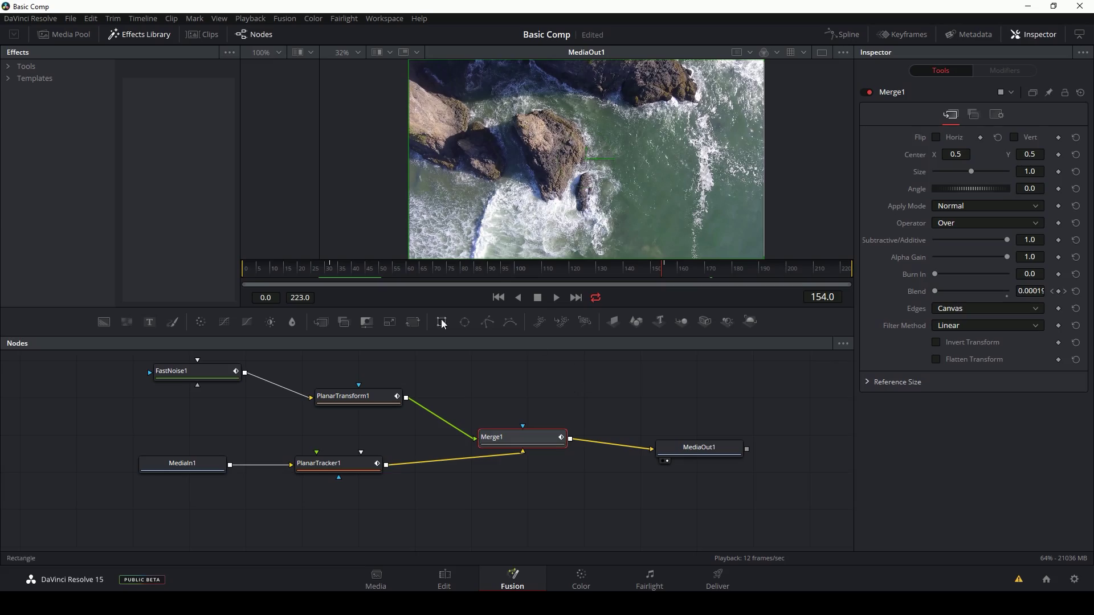
pyautogui.click(429, 268)
pyautogui.press('space')
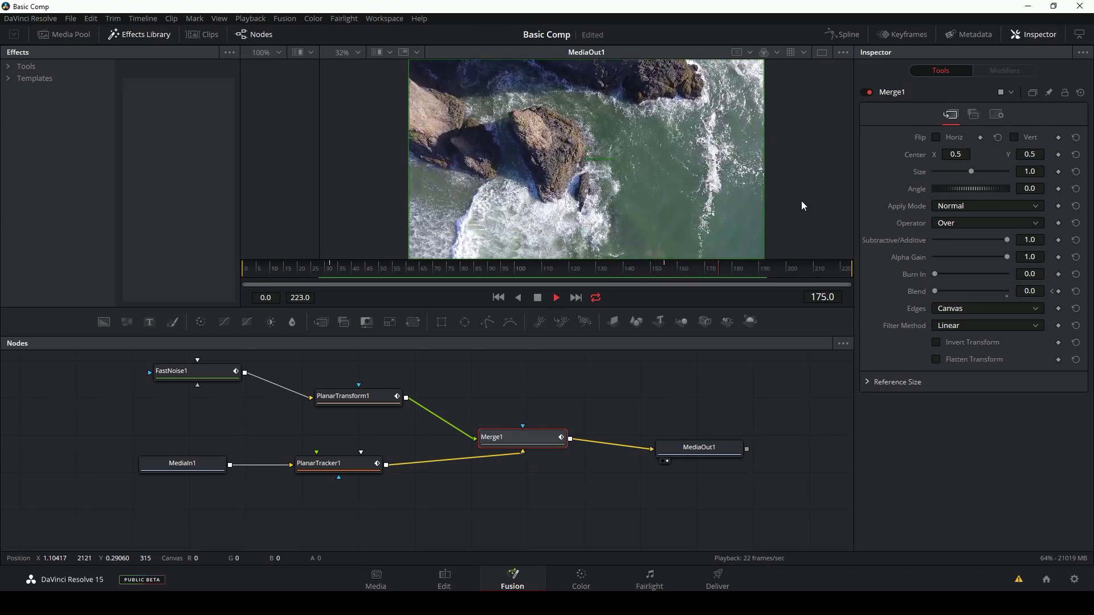
pyautogui.click(340, 272)
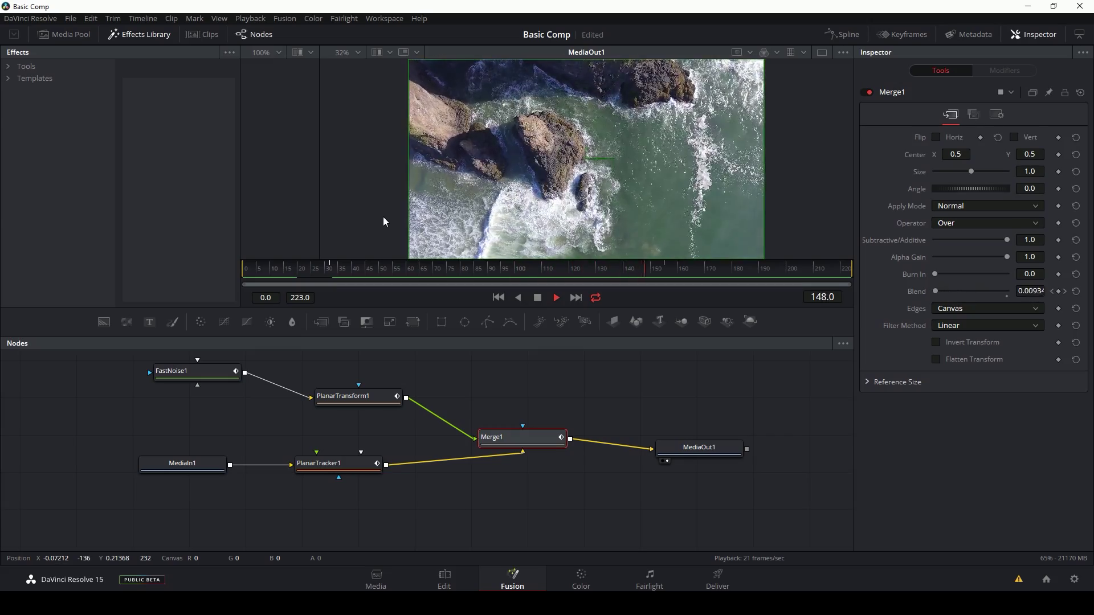
pyautogui.press('space')
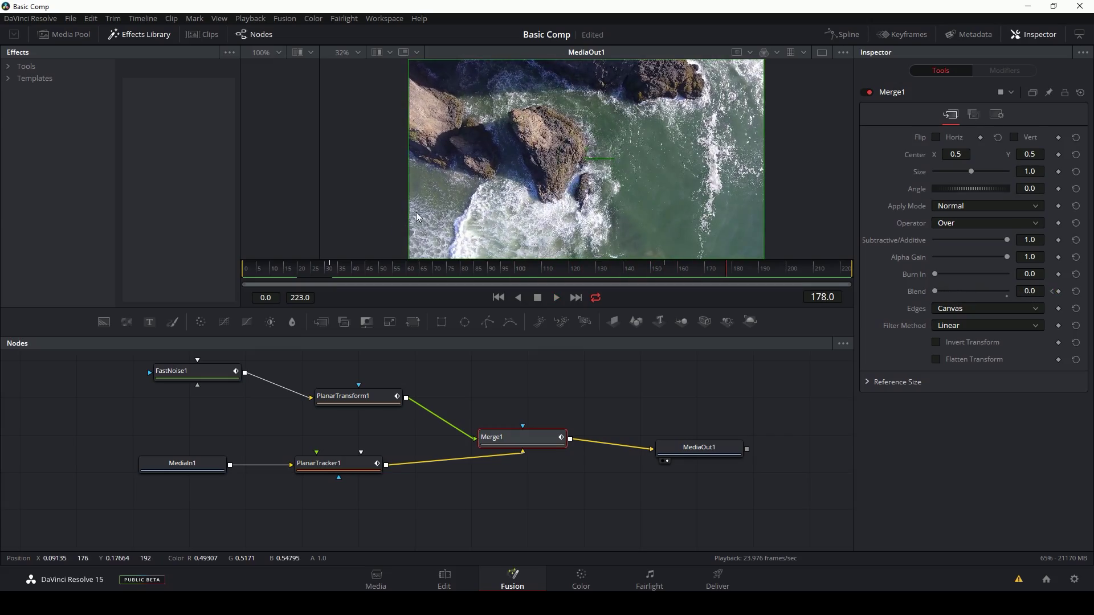